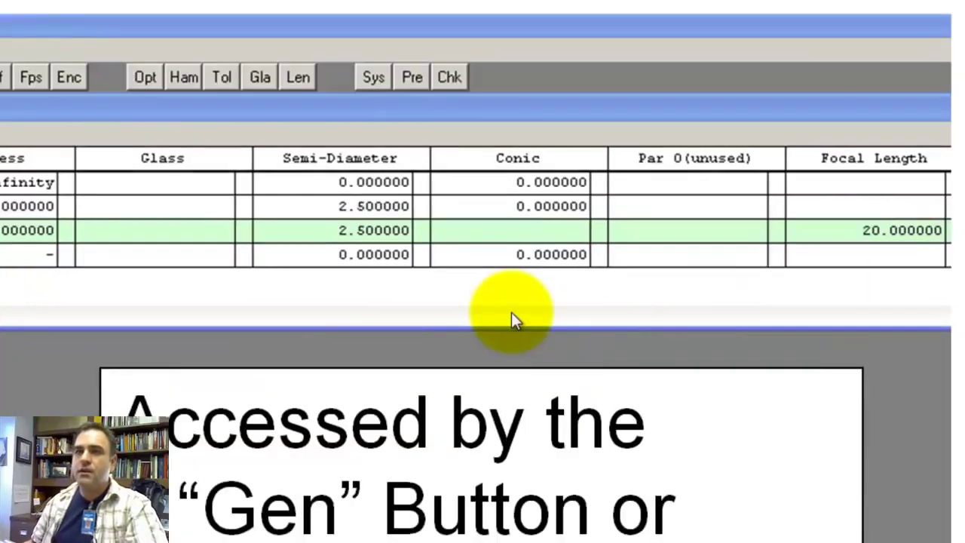
Step: Open the General system settings dialog with Ctrl+G to view the aperture options
key(ctrl+g)
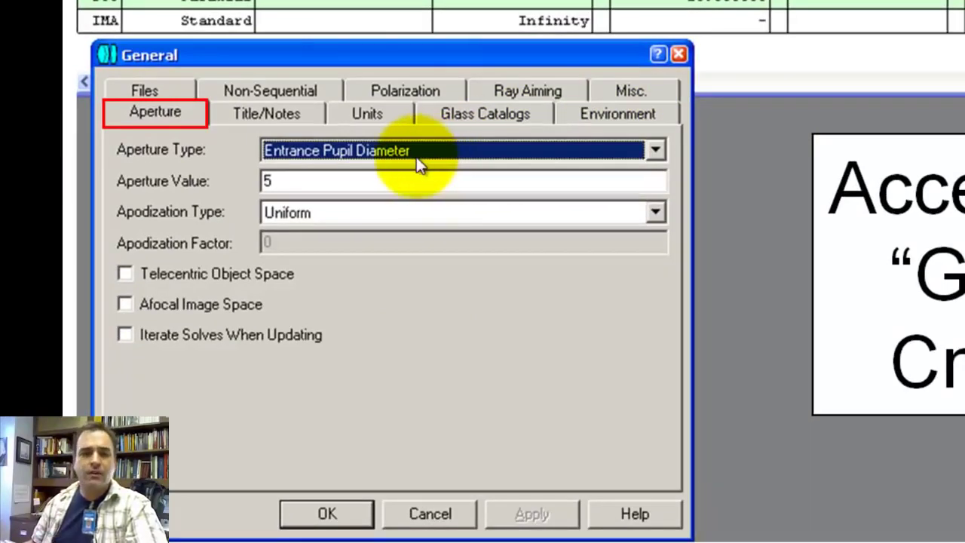
click(301, 152)
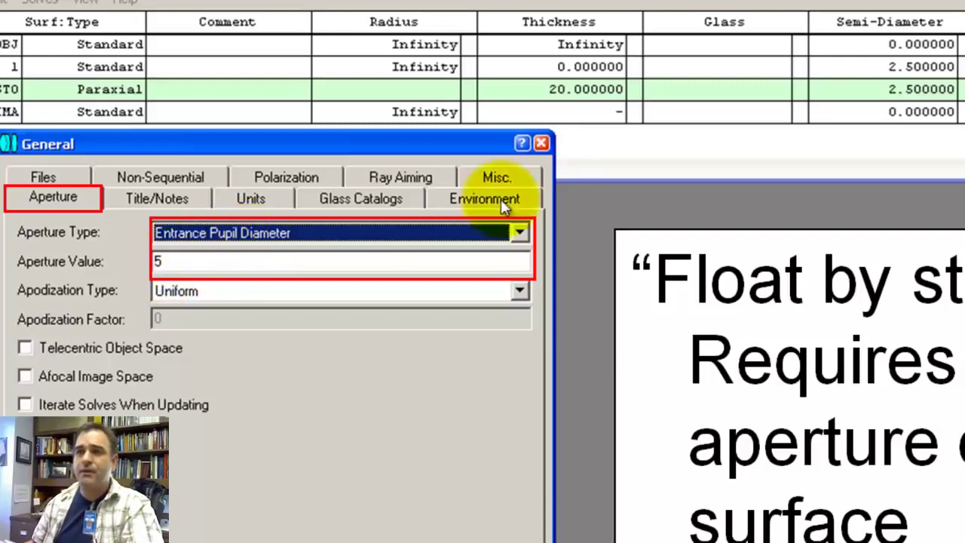
click(892, 87)
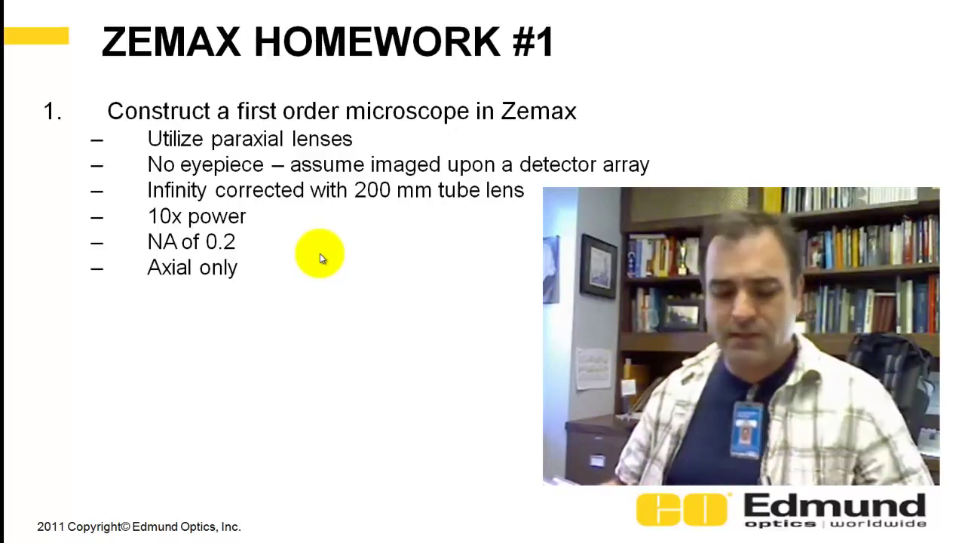
Step: Switch from the homework slides back to the Zemax window
key(alt+Tab)
key(alt+Tab)
key(alt+Tab)
key(alt+Tab)
key(alt+Tab)
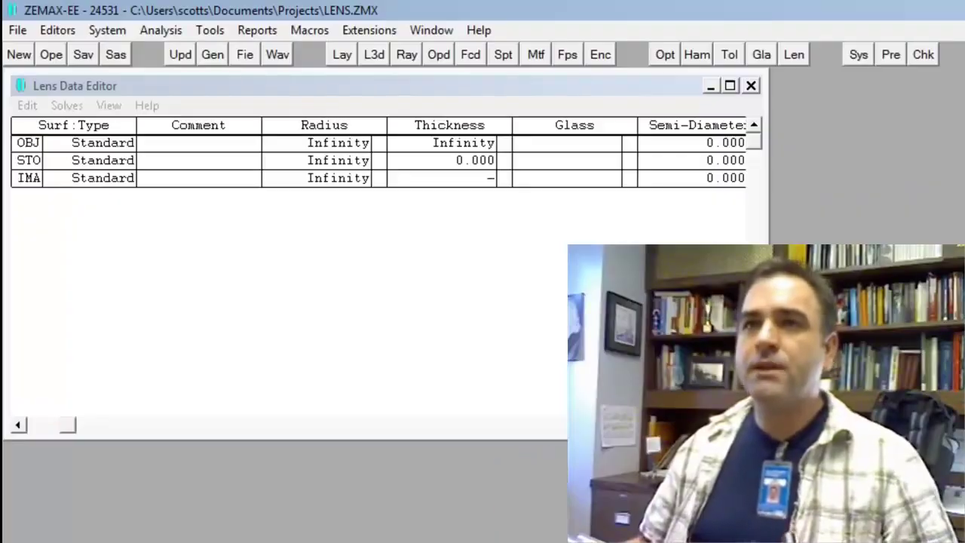
Step: Reopen the Lens Data Editor from the Editors menu and widen it to show more columns
click(752, 83)
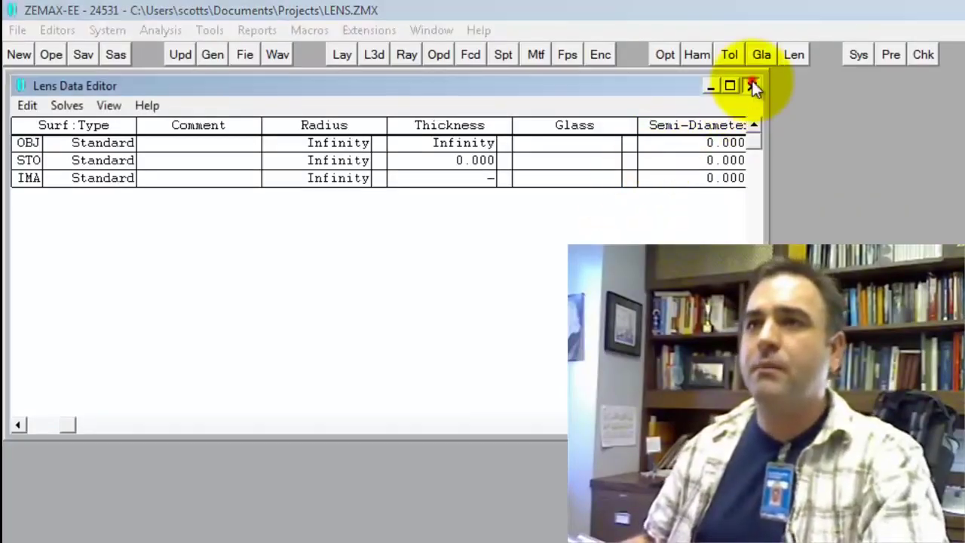
click(754, 85)
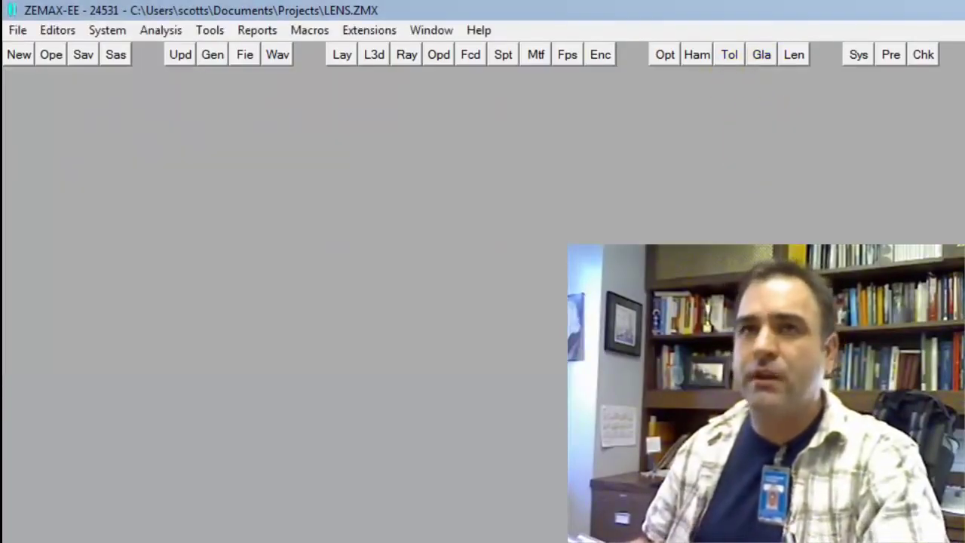
click(51, 30)
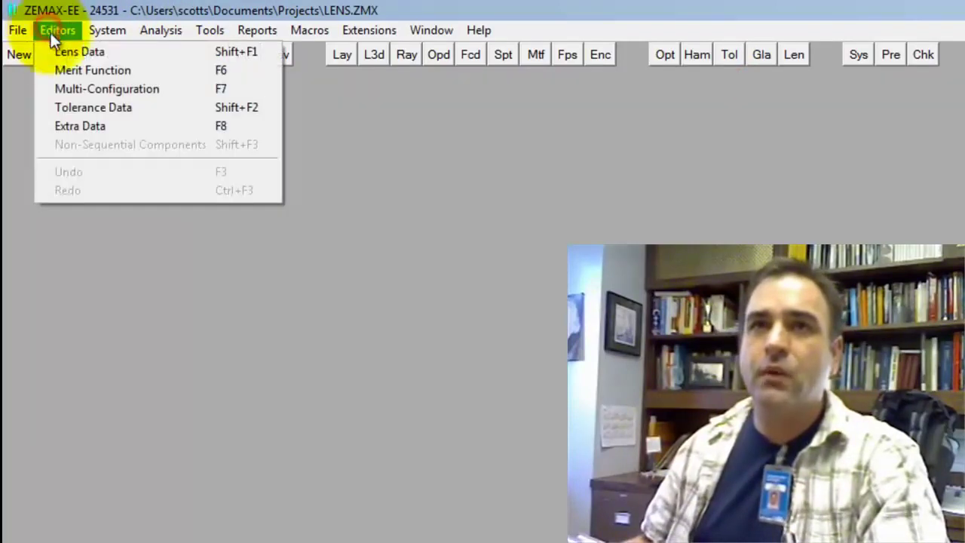
click(247, 55)
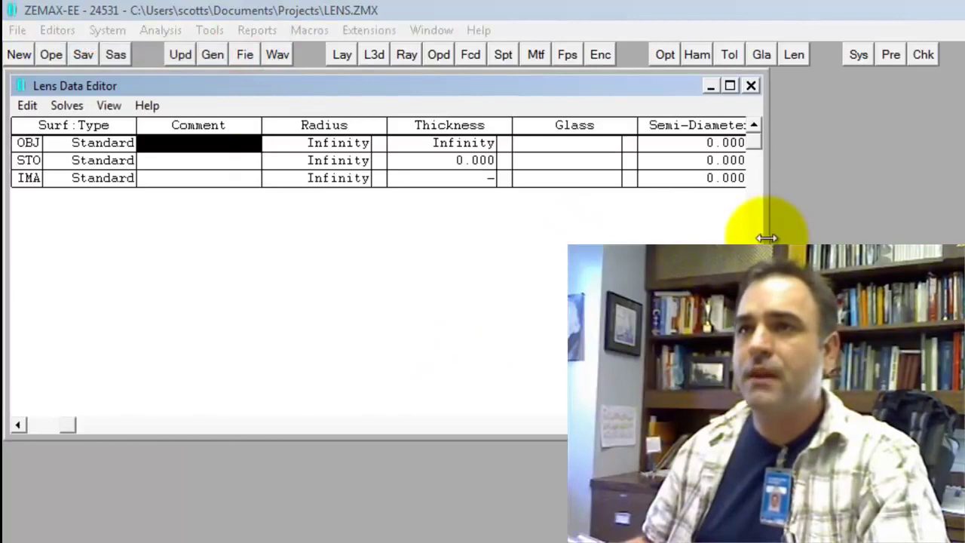
drag(765, 238, 963, 249)
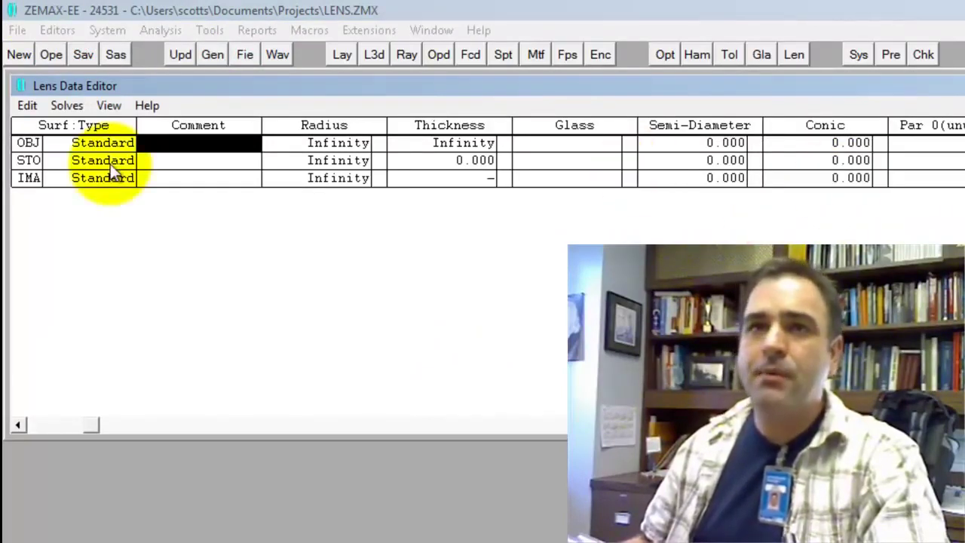
Step: Insert two new Standard surfaces ahead of the stop surface
click(110, 164)
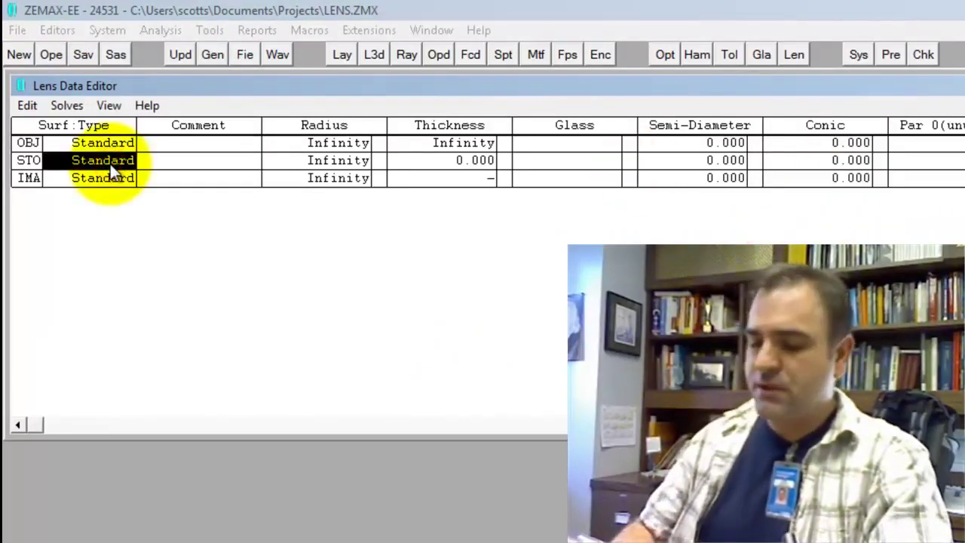
key(Insert)
key(Insert)
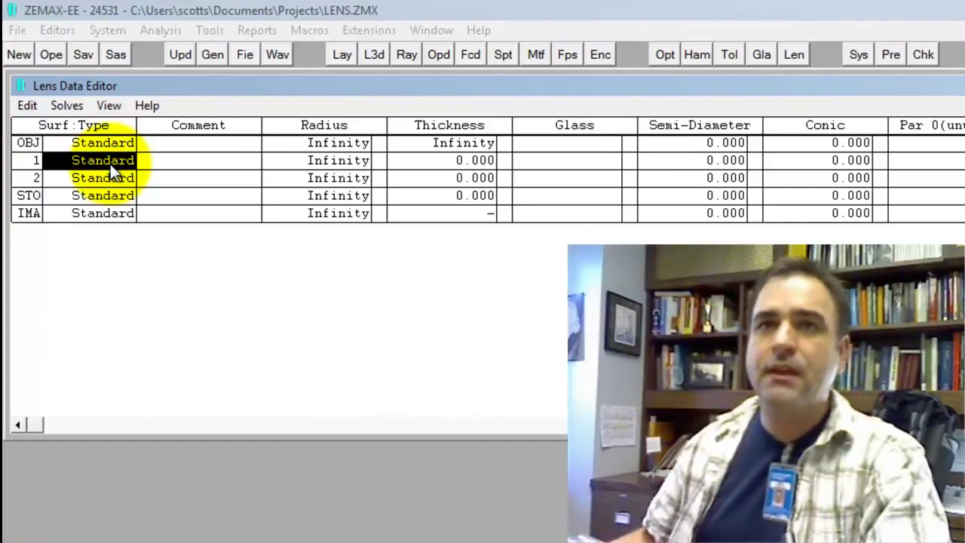
click(111, 176)
Step: Make surface 2 a Paraxial surface and set it as the aperture stop
double_click(111, 176)
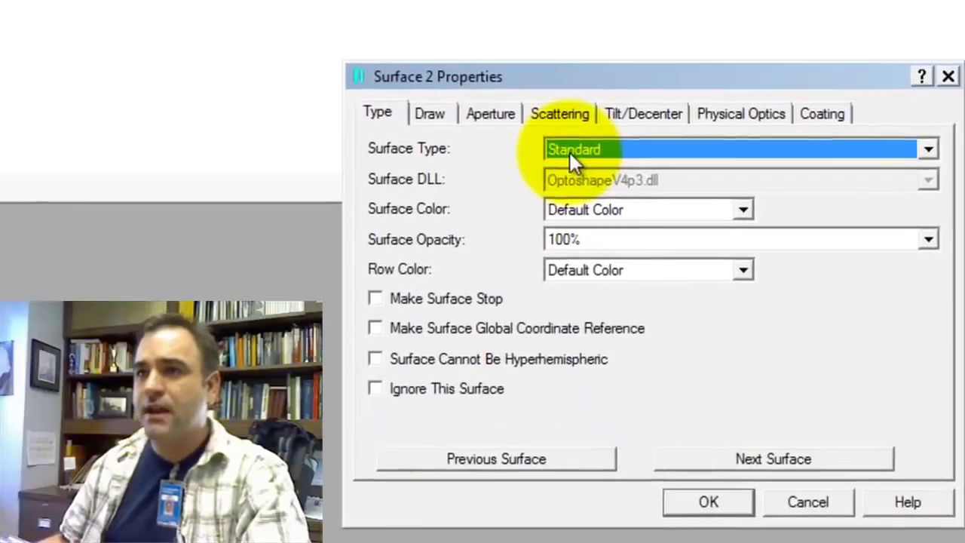
click(571, 155)
click(580, 205)
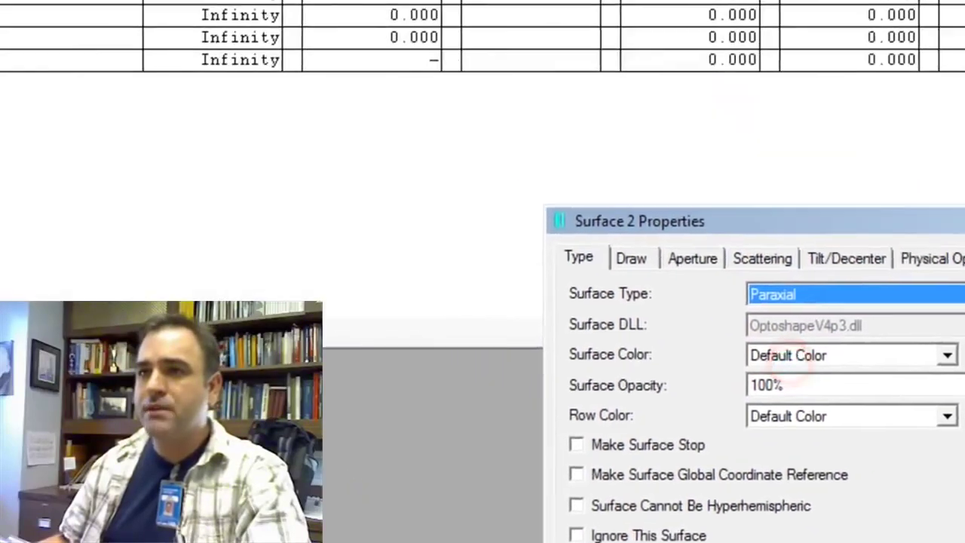
click(803, 495)
double_click(217, 213)
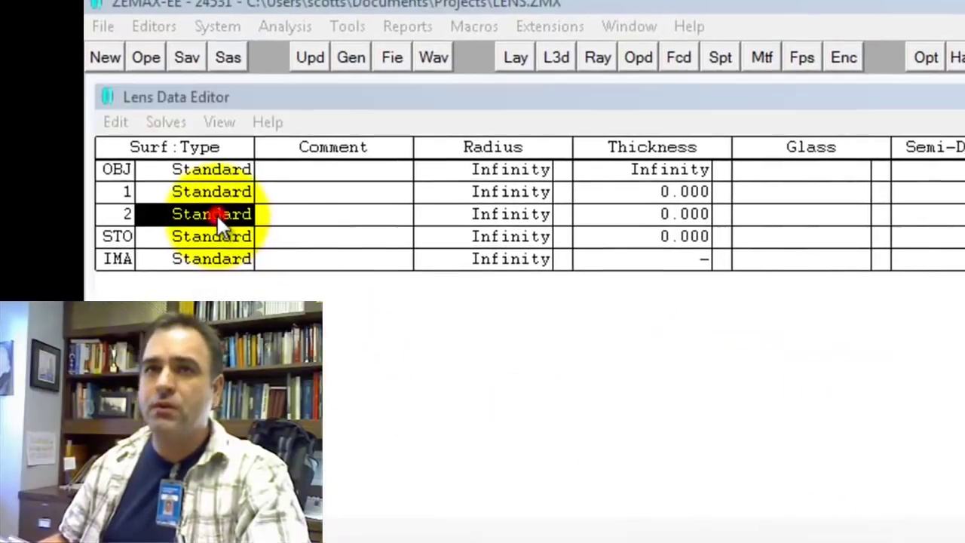
key(p)
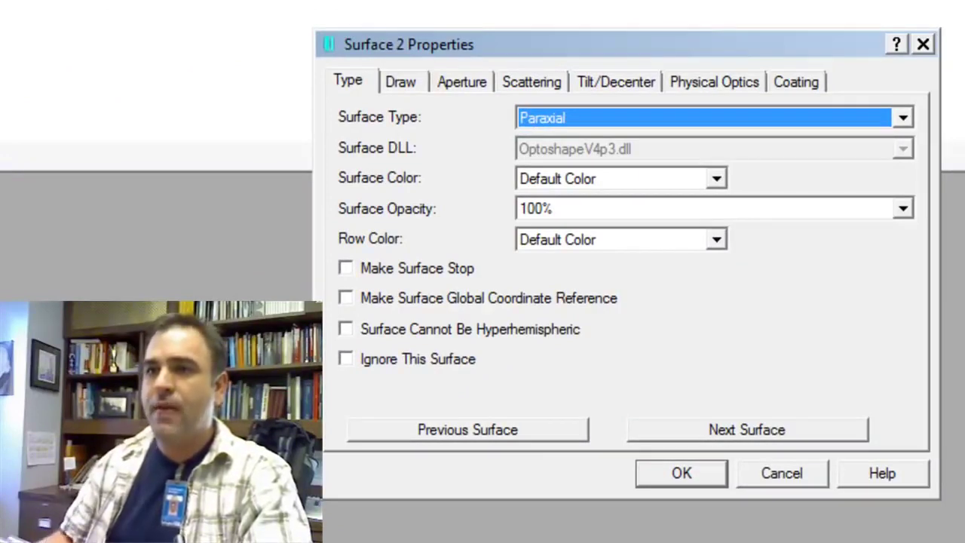
click(396, 272)
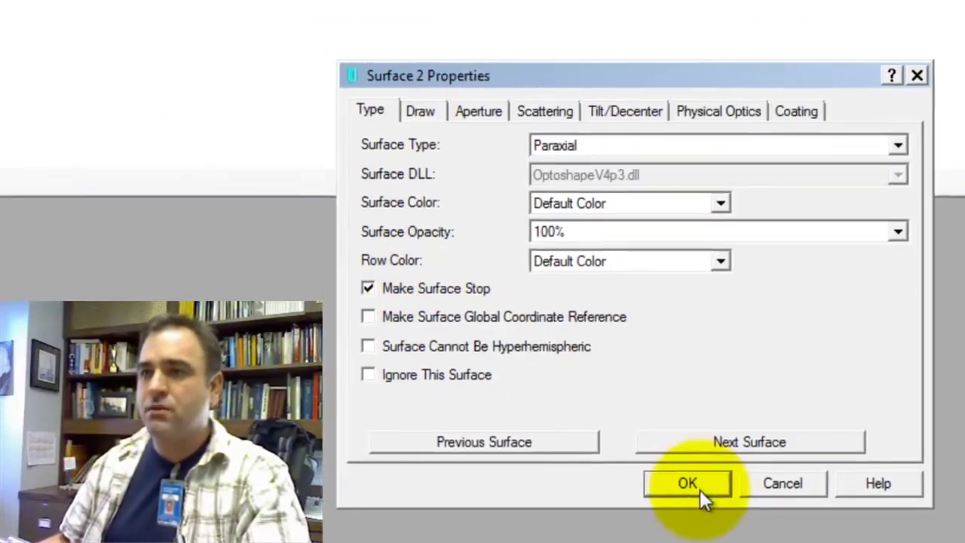
click(681, 472)
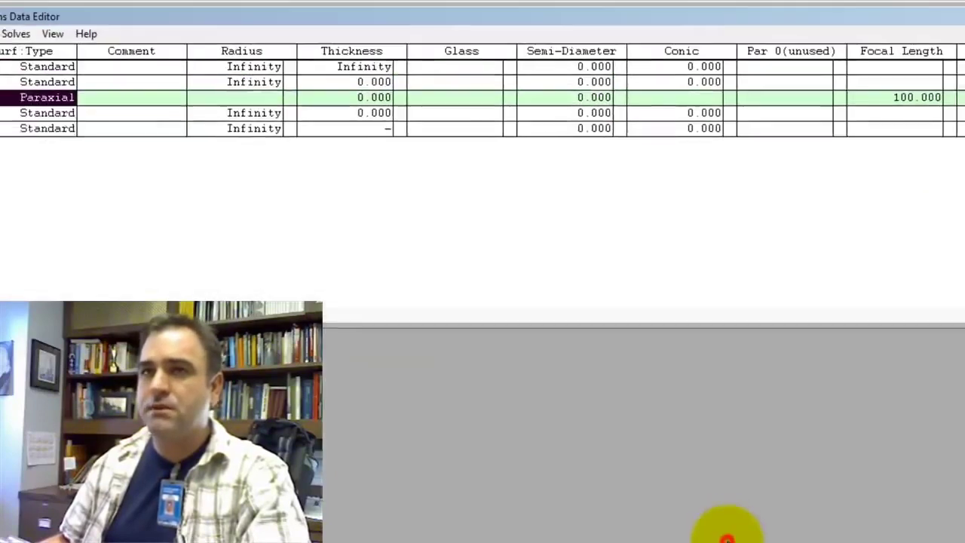
Step: Hide the Comment and unused Par 0 columns, then shrink the Lens Data Editor
click(105, 81)
click(53, 33)
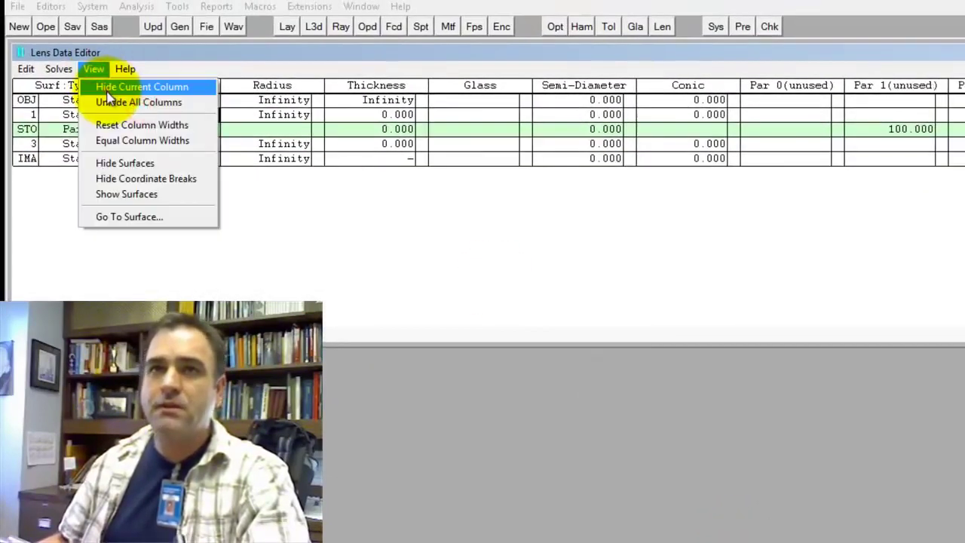
click(121, 87)
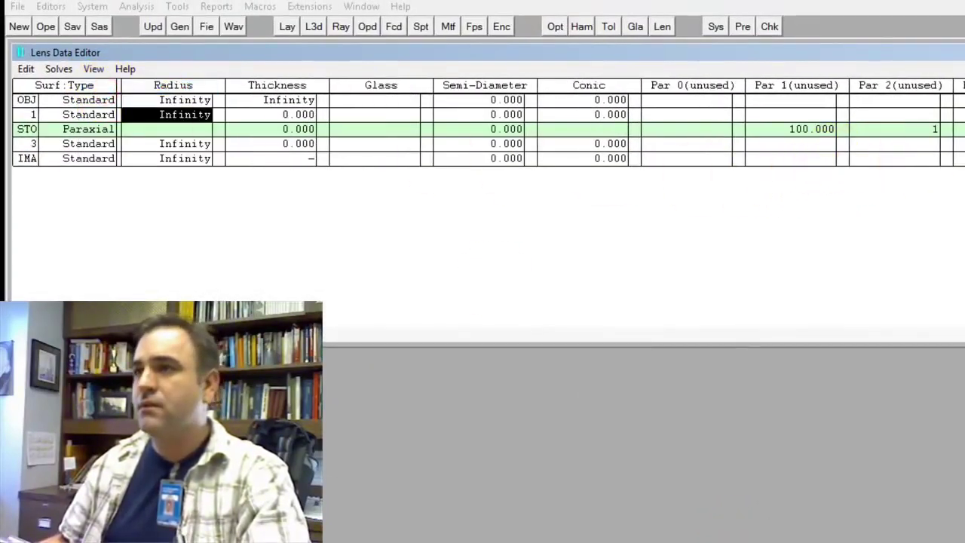
click(679, 129)
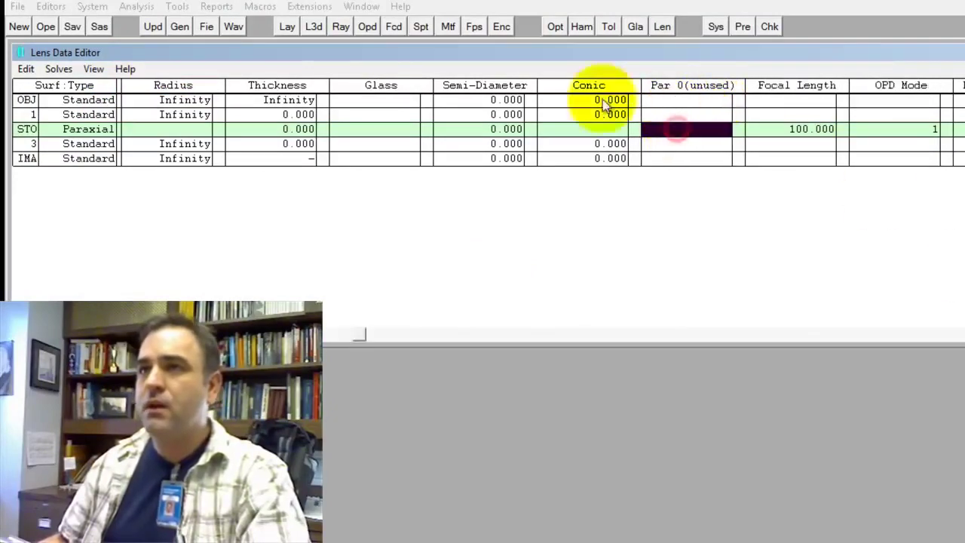
click(94, 69)
click(103, 84)
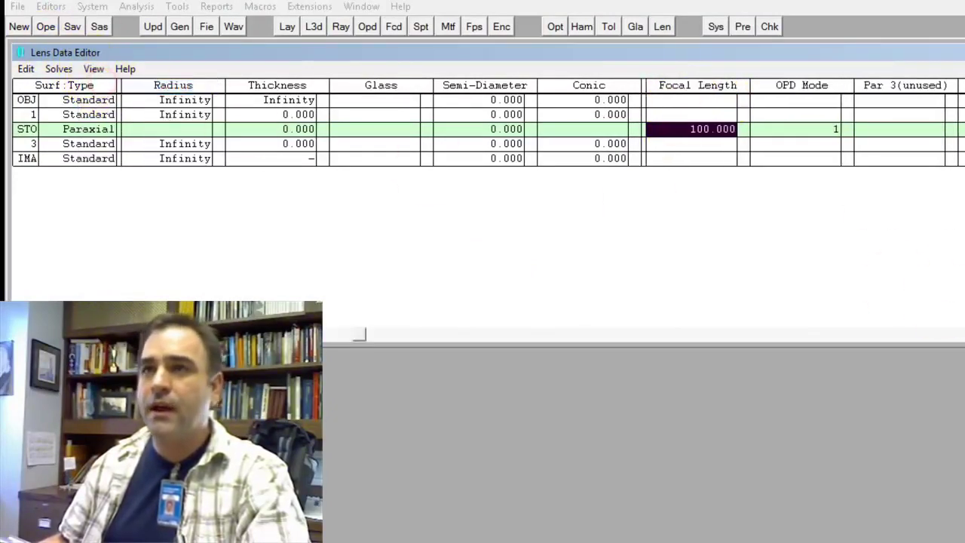
drag(964, 343, 759, 184)
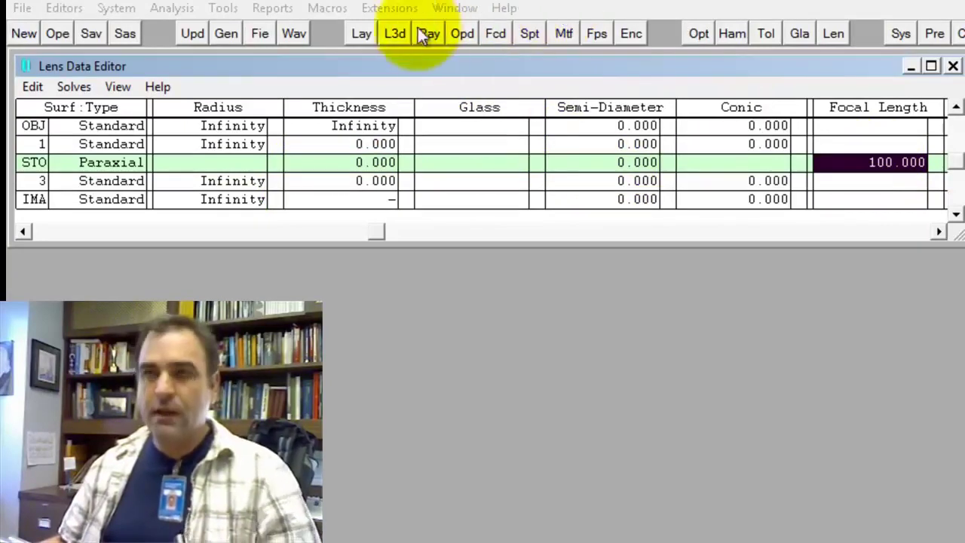
Step: Open the 2D layout plot and set surface 3's thickness to 100
click(360, 34)
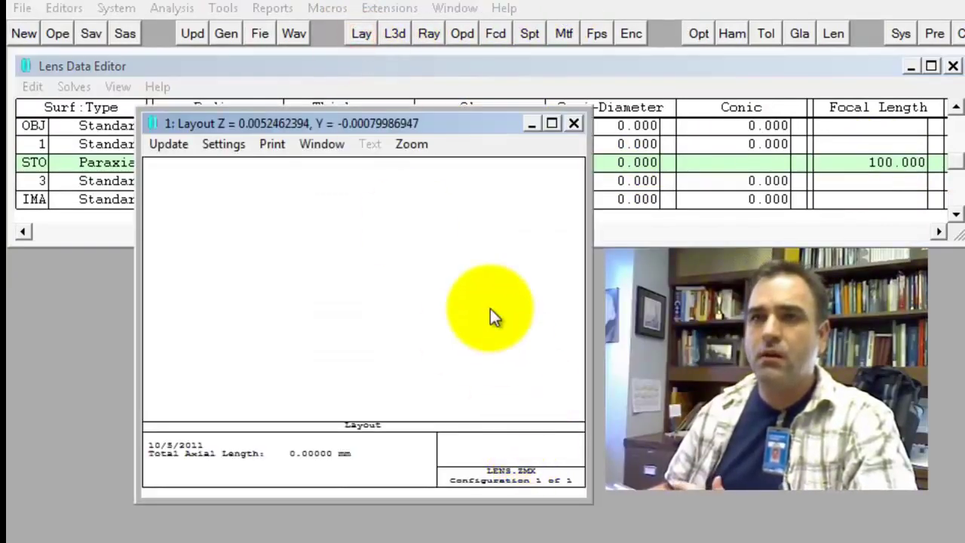
drag(427, 127, 779, 379)
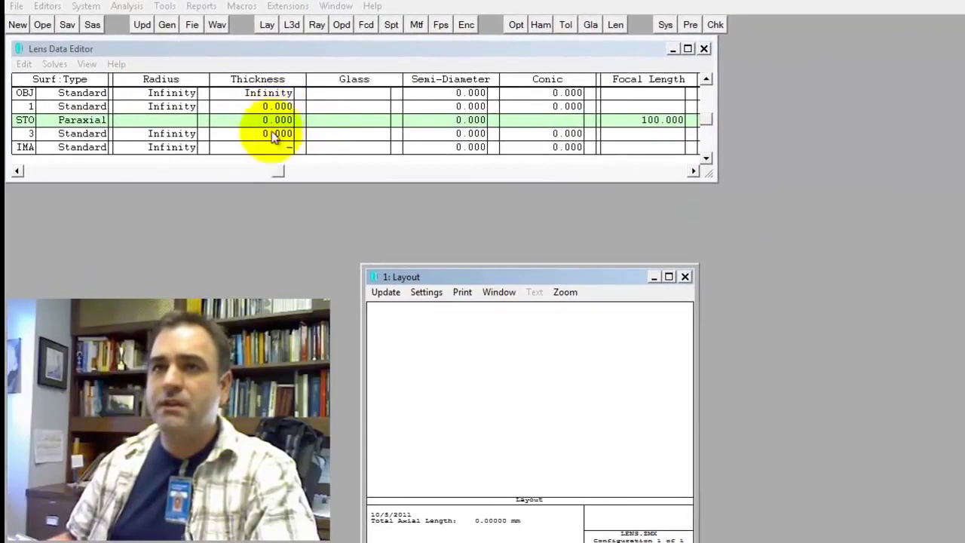
click(268, 95)
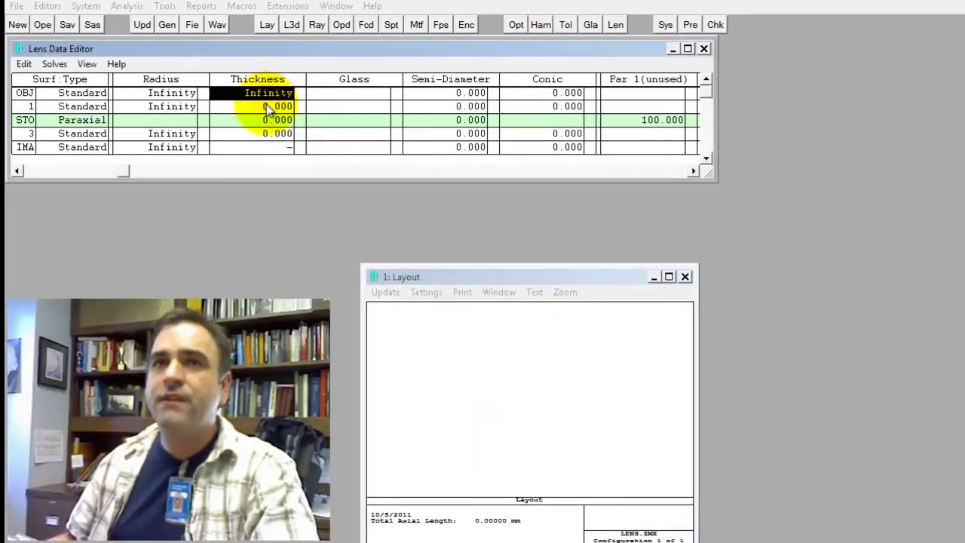
click(264, 136)
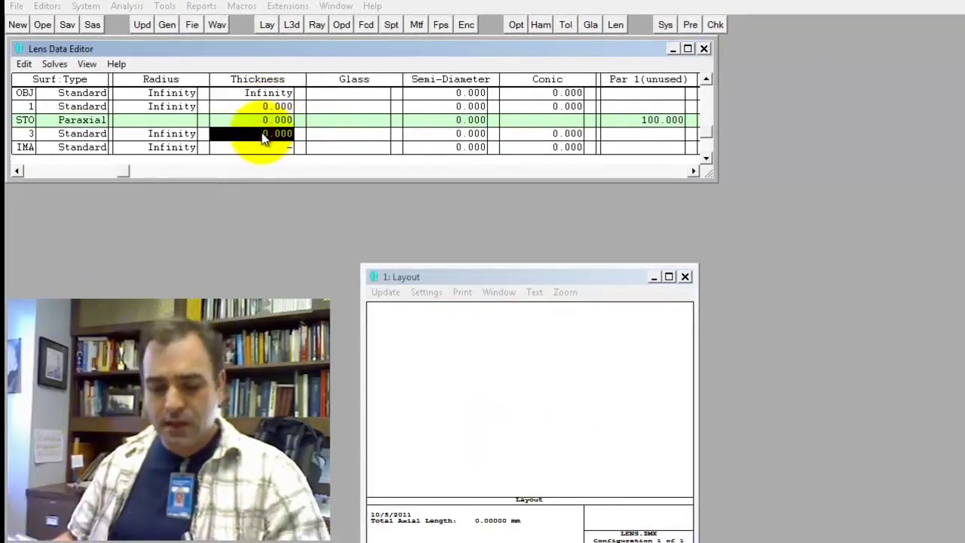
text(100)
key(Return)
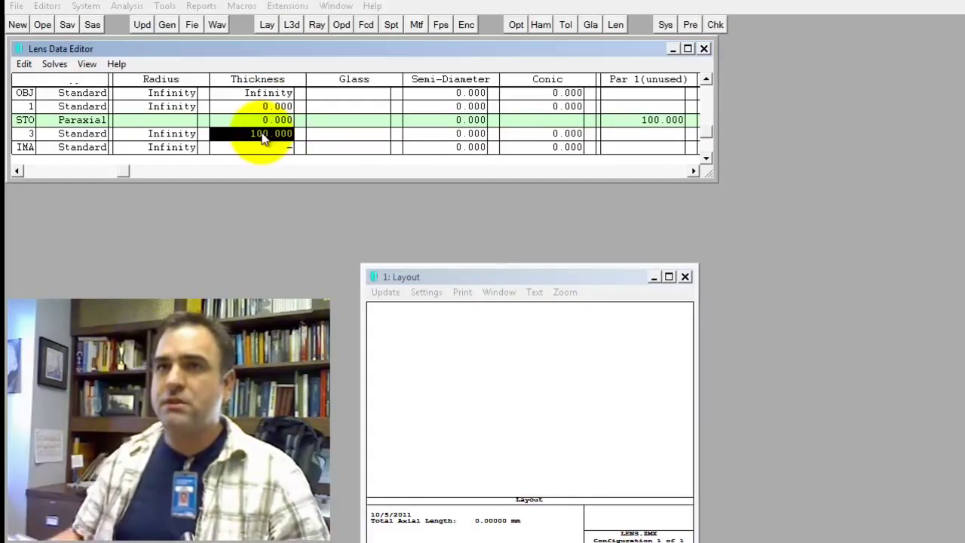
Step: Update the layout and check positions along the 100 mm optical axis
click(525, 373)
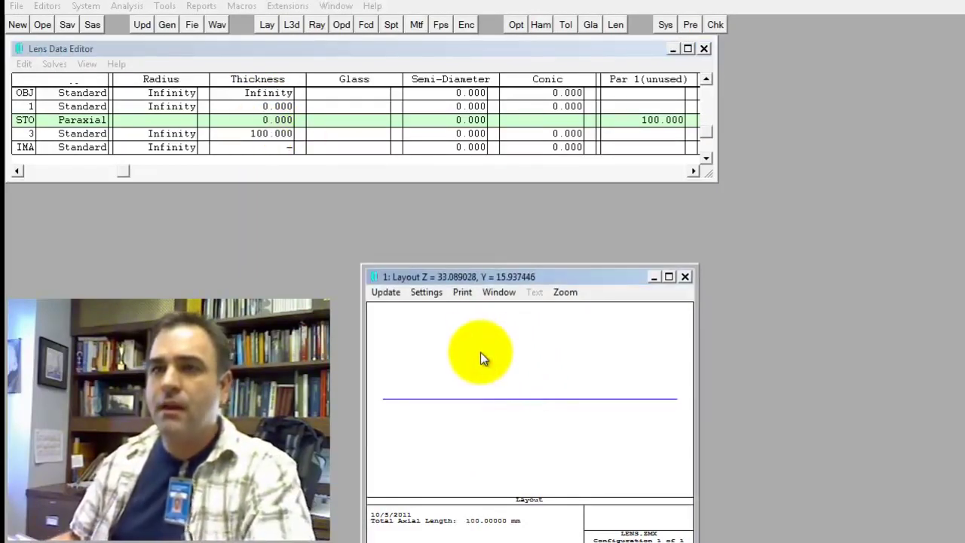
drag(420, 273, 378, 179)
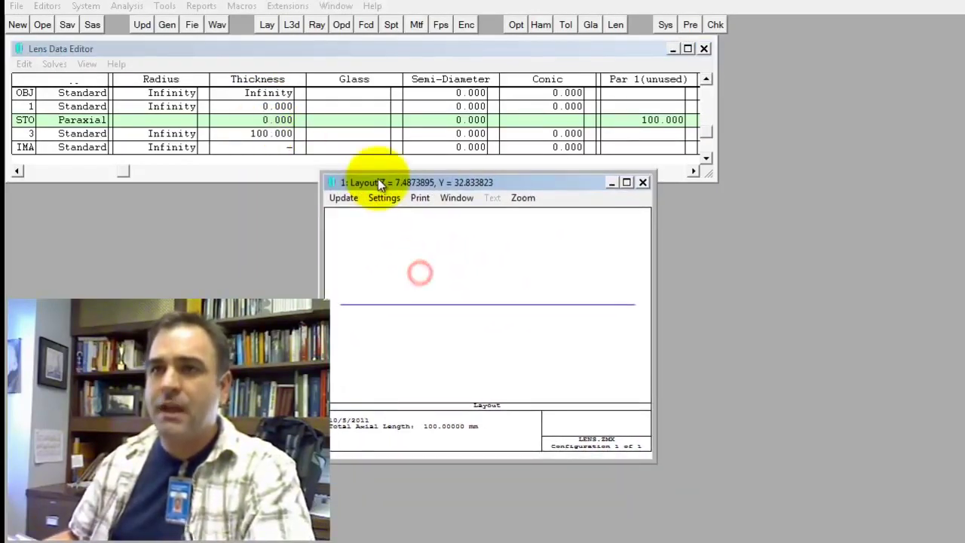
click(343, 198)
click(413, 265)
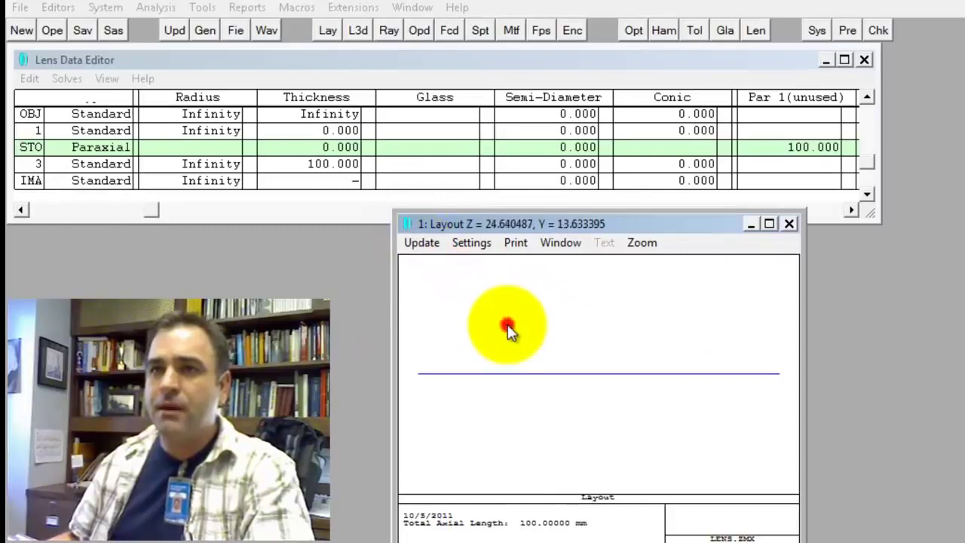
click(510, 390)
click(435, 373)
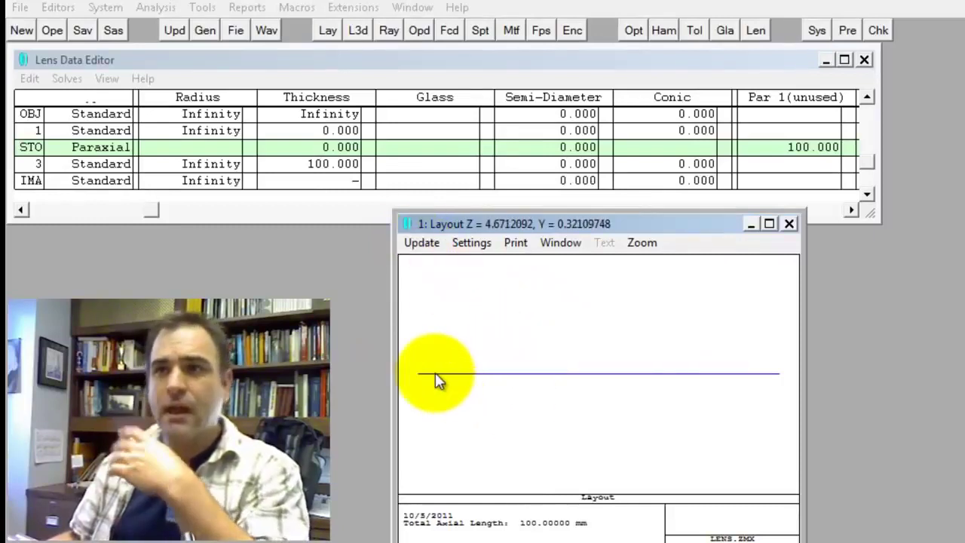
click(650, 370)
click(637, 374)
click(638, 376)
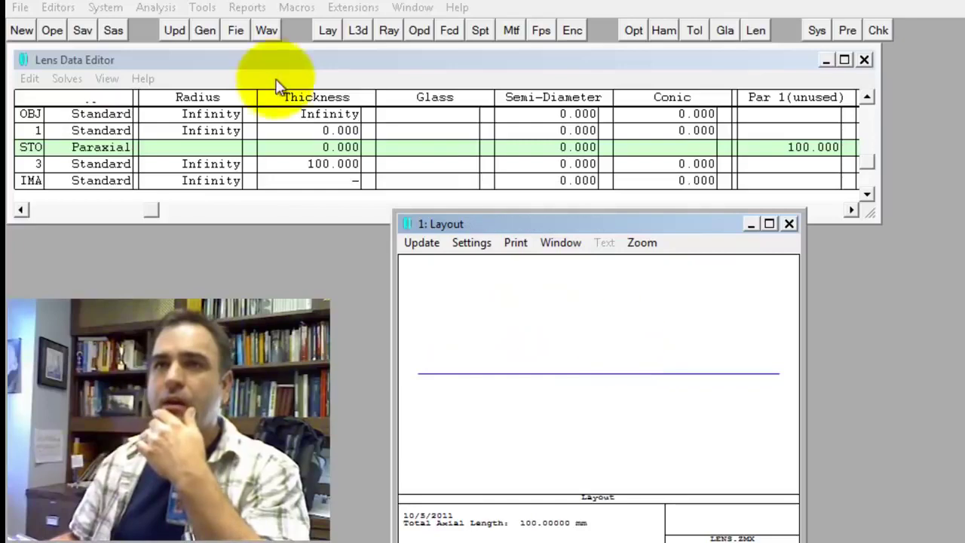
click(202, 30)
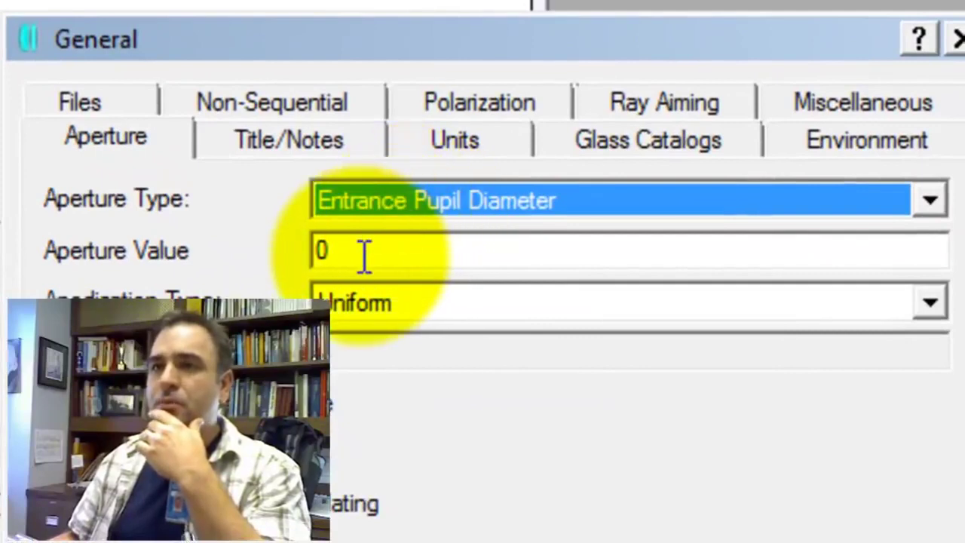
Step: Keep Entrance Pupil Diameter as the aperture type, set its value to 50, and confirm
click(388, 203)
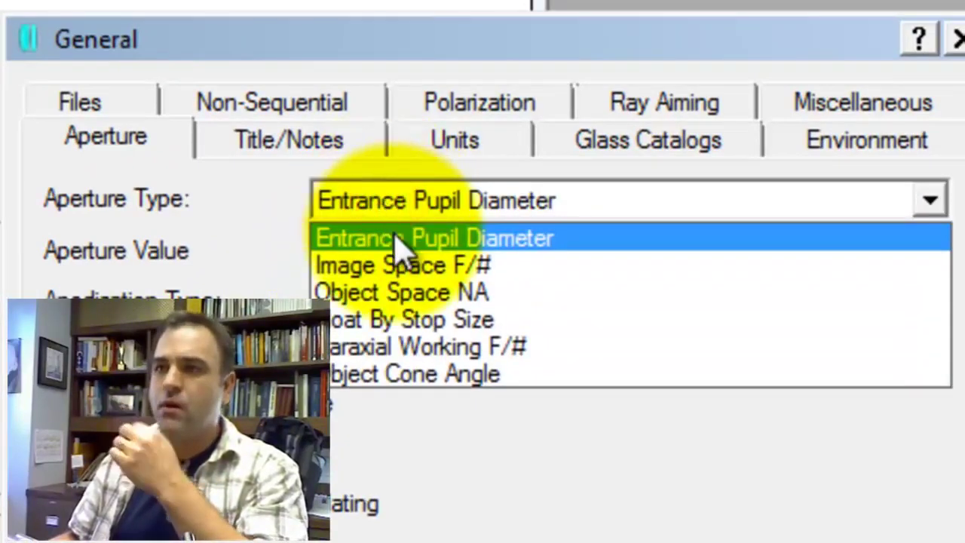
click(392, 240)
click(344, 251)
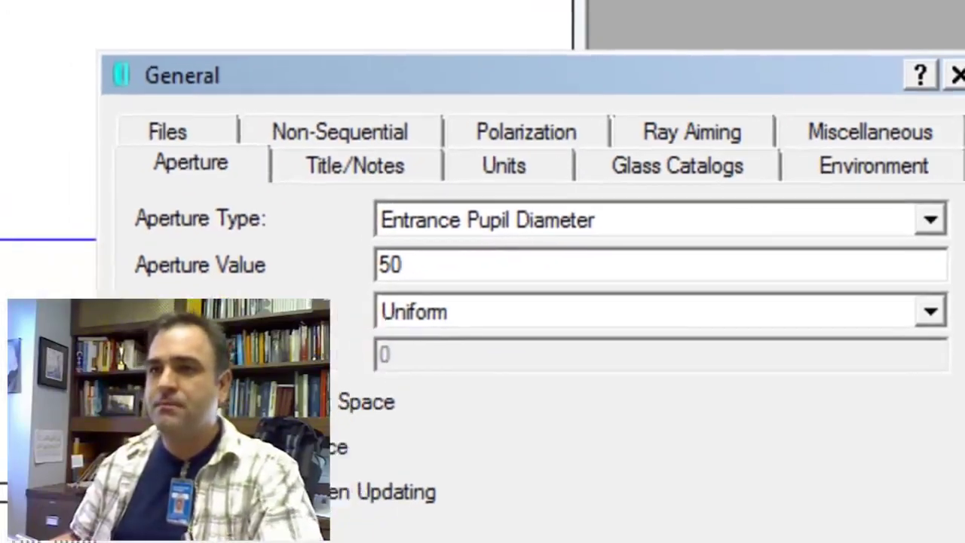
click(575, 428)
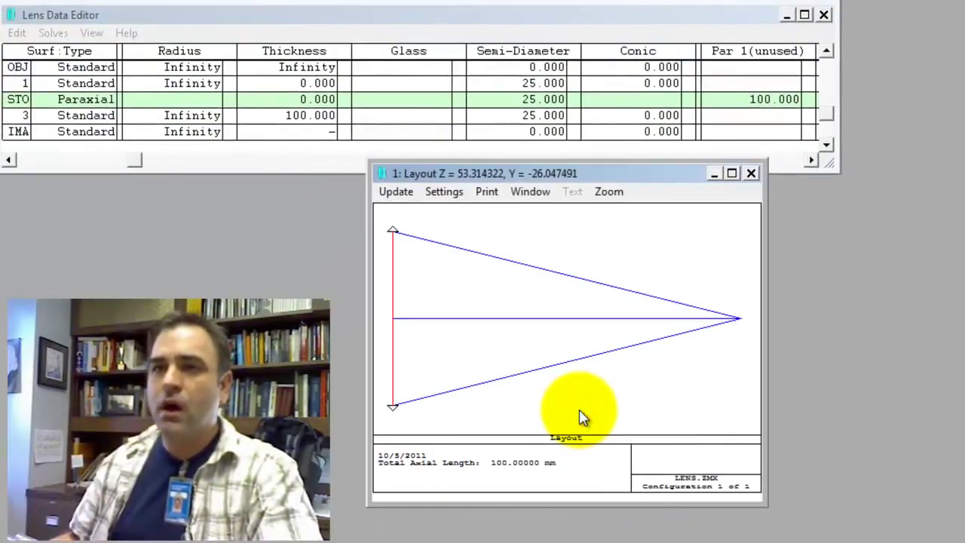